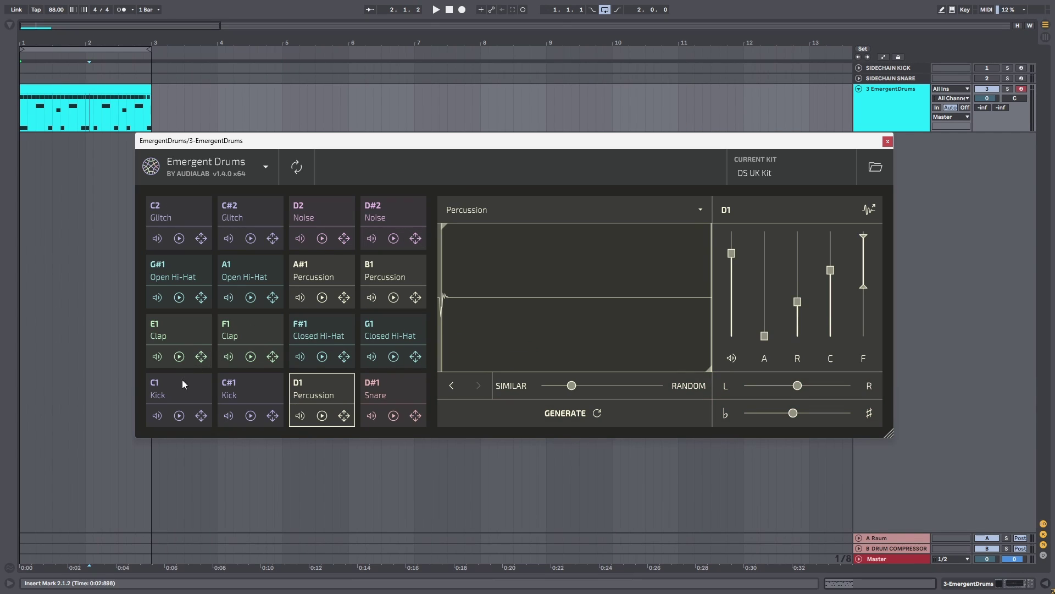
Step: Show the C1 Kick pad, then play, stop and replay the two-bar drum clip
left_click(182, 380)
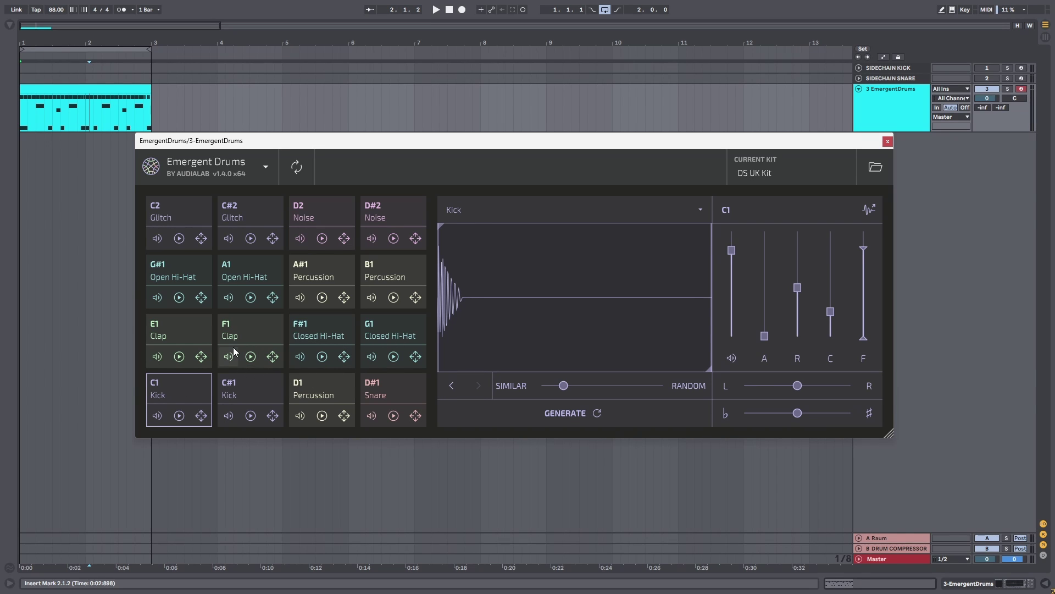
left_click(111, 91)
key("space")
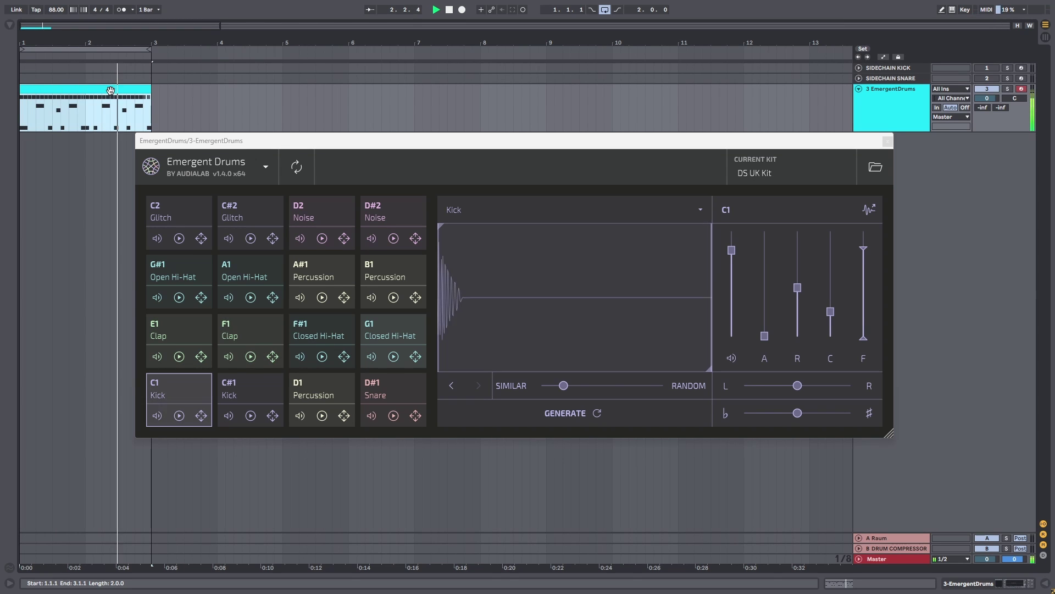
key("space")
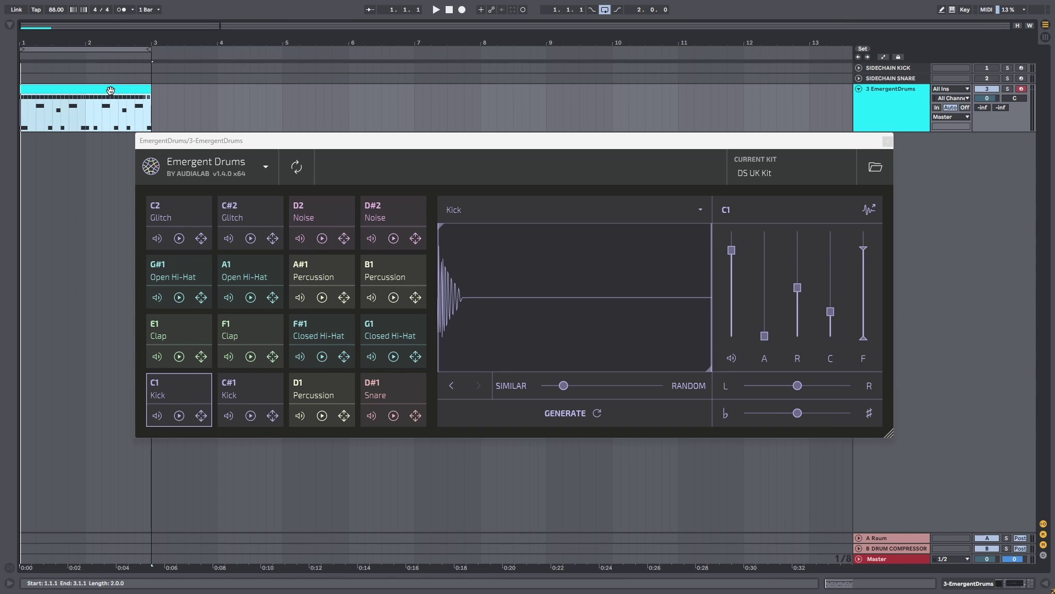
key("space")
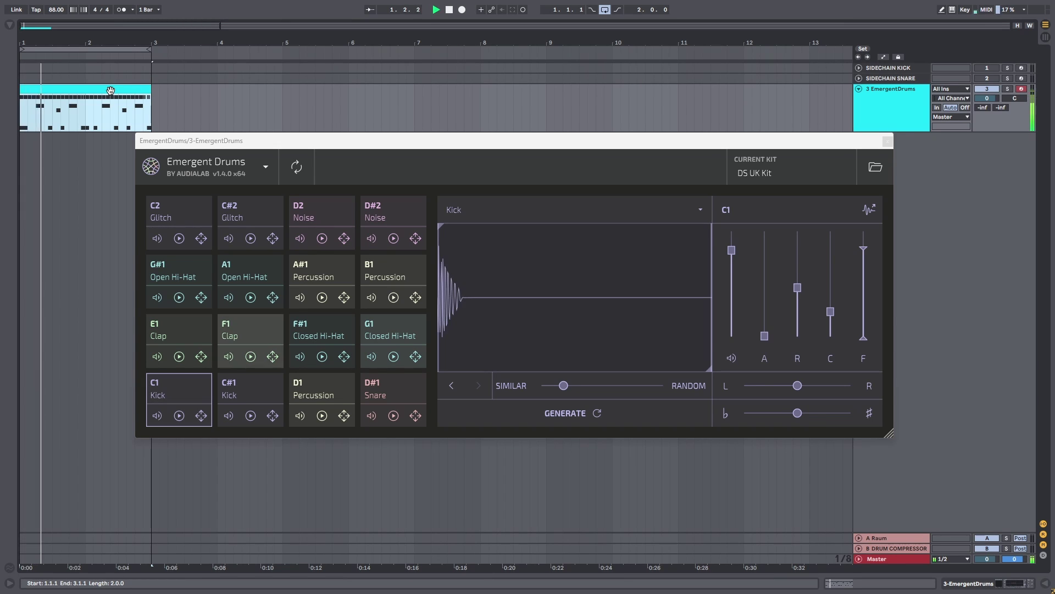
Step: Switch the F1 Clap pad to the Snare category and generate a fully random (1.000) snare
left_click(242, 333)
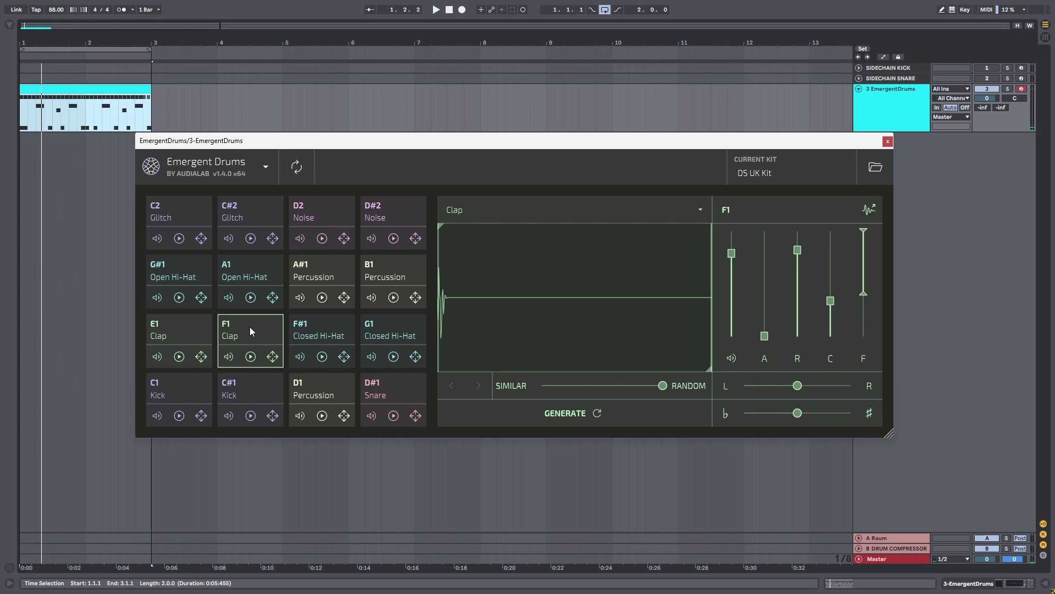
left_click(559, 210)
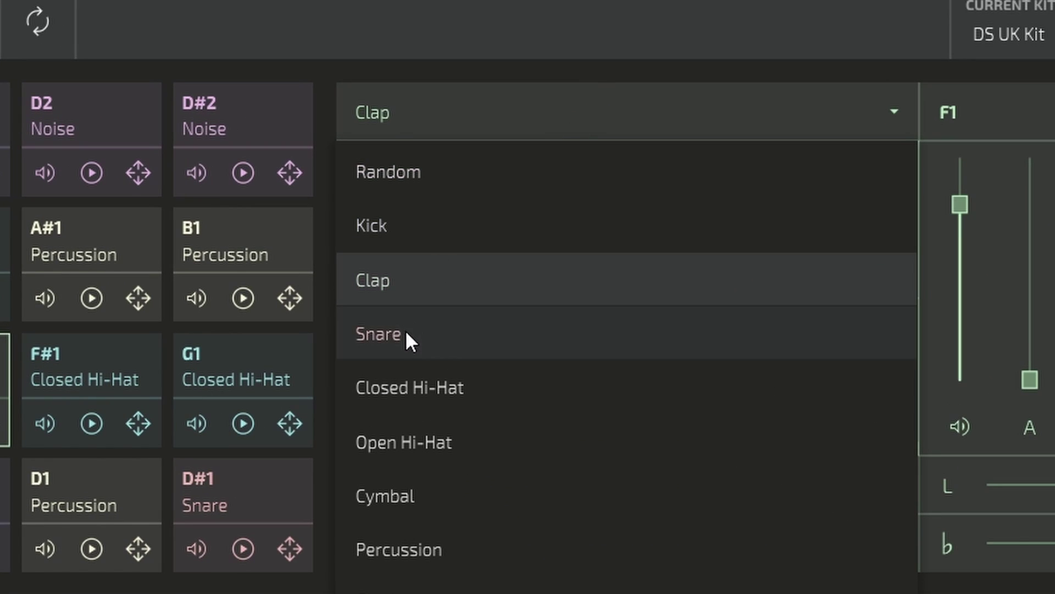
left_click(409, 333)
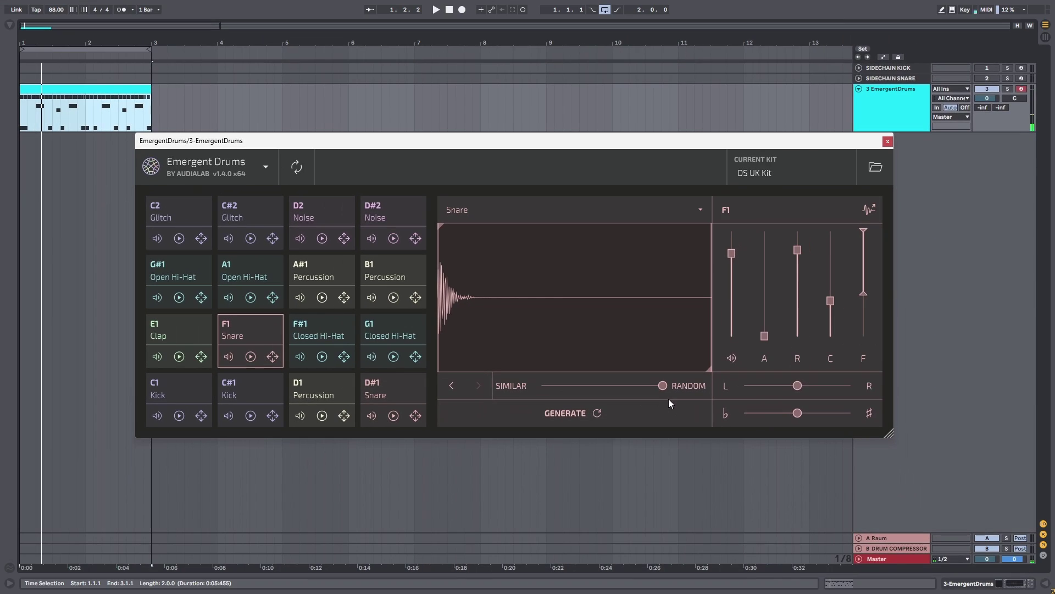
mouse_move(814, 484)
left_click_drag(668, 375, 724, 379)
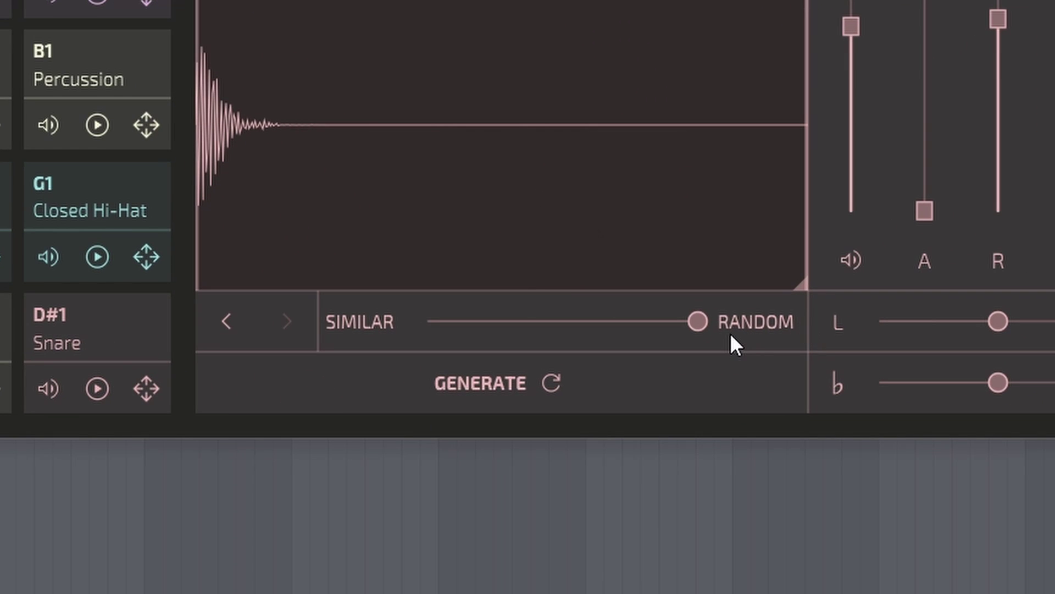
left_click(548, 391)
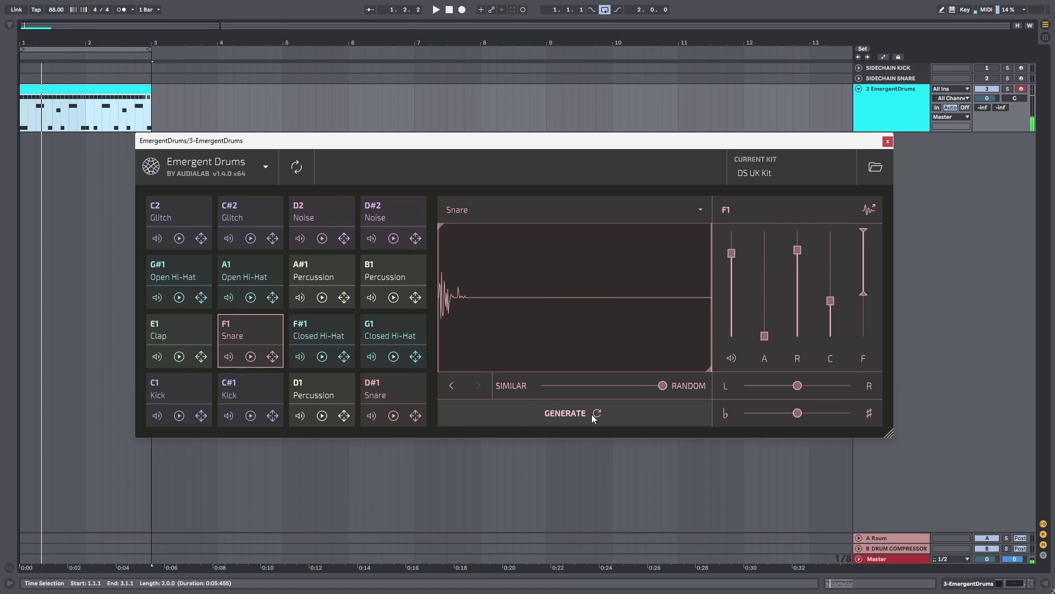
Step: Generate several F1 snare variations with the slider moved toward Similar while the beat plays
left_click(592, 414)
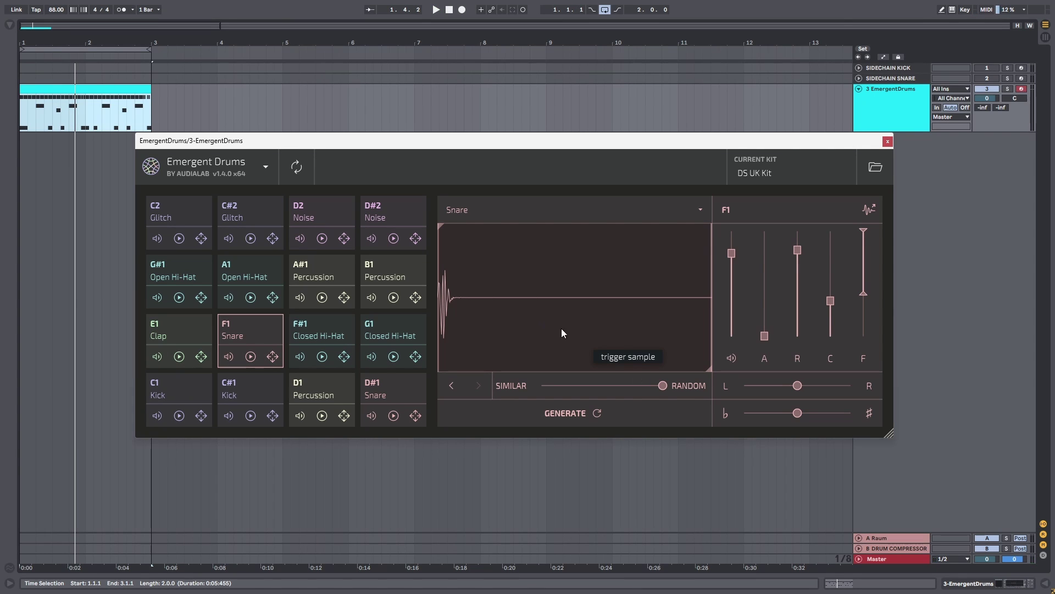
left_click_drag(663, 385, 566, 386)
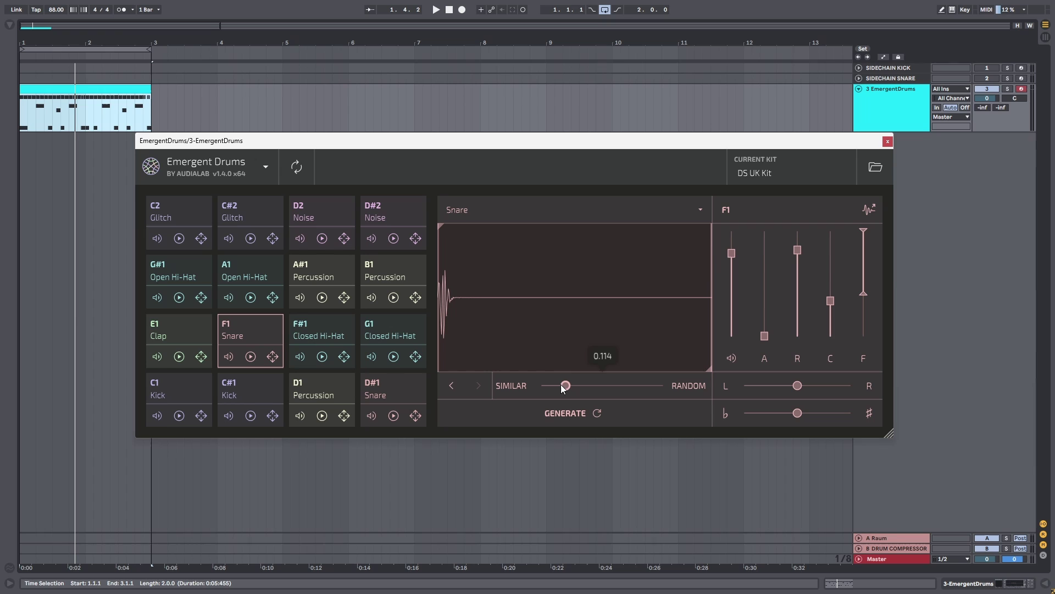
left_click(588, 413)
key("space")
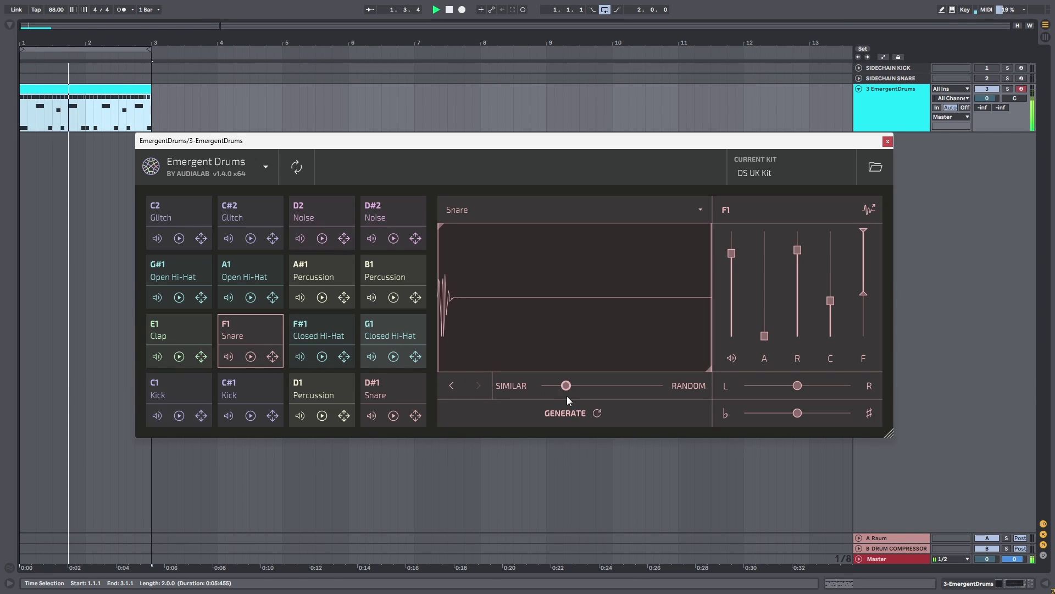
left_click(577, 411)
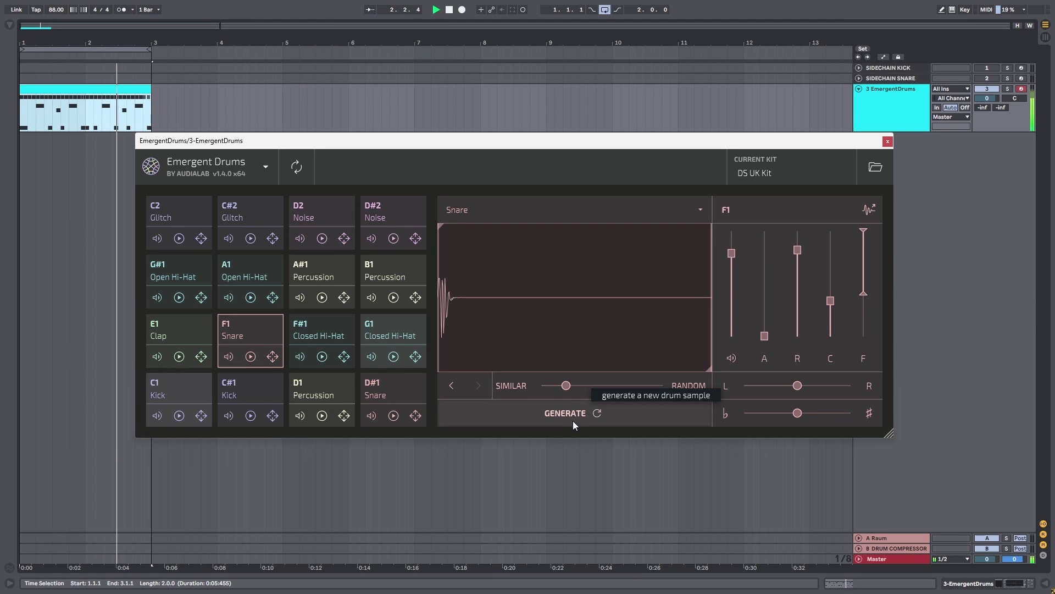
left_click(576, 412)
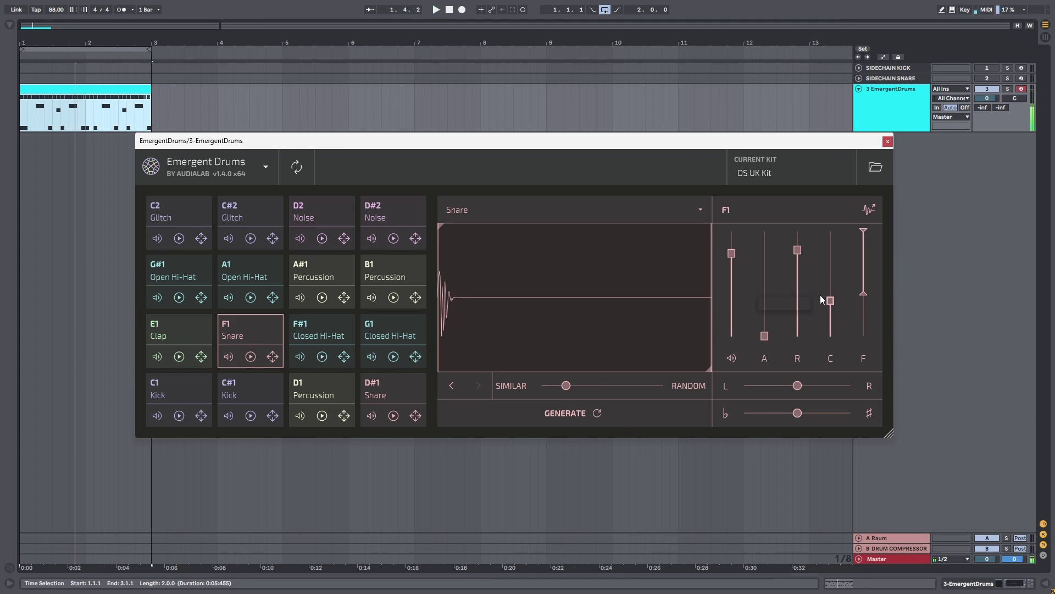
Step: Raise the snare's C envelope setting and shorten its release to about 1.0 s
left_click_drag(829, 301, 832, 282)
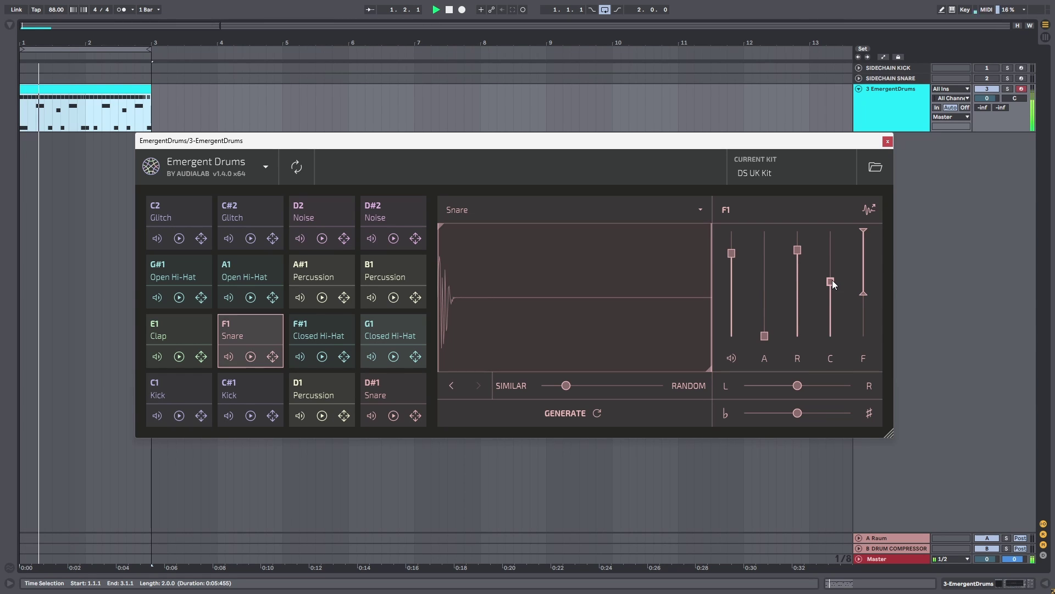
left_click_drag(798, 250, 797, 292)
left_click_drag(520, 139, 568, 131)
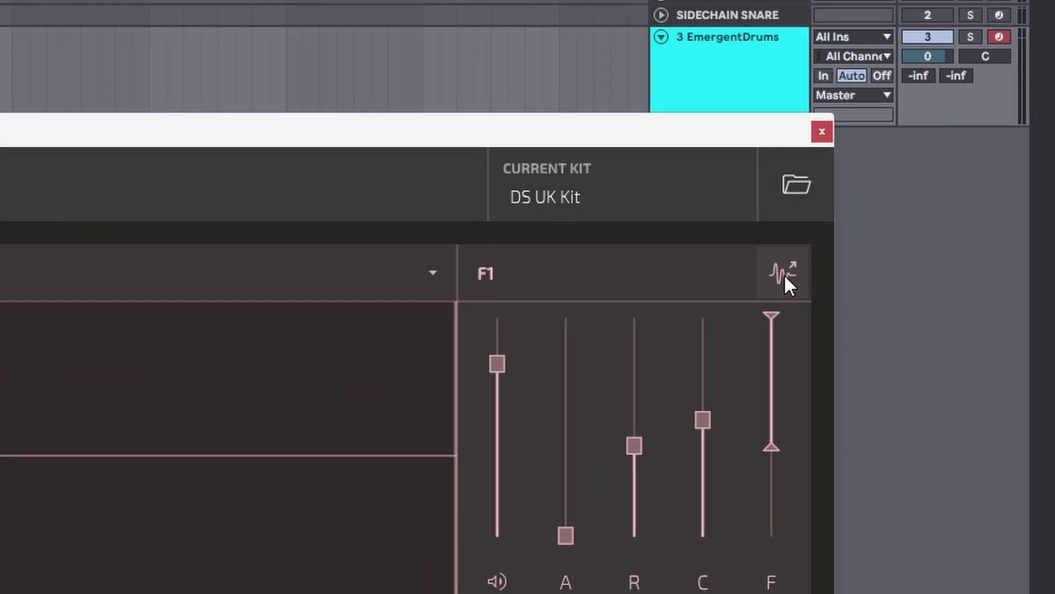
Step: Drag the generated F1 snare sample onto an empty track as a clip at bar 3
left_click_drag(783, 274, 399, 260)
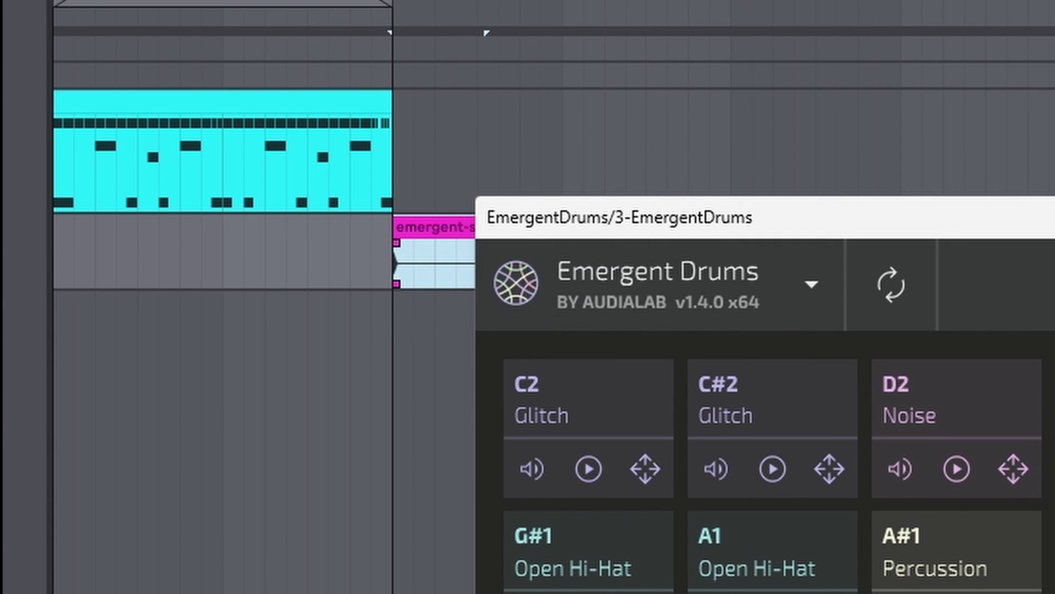
left_click_drag(399, 259, 255, 385)
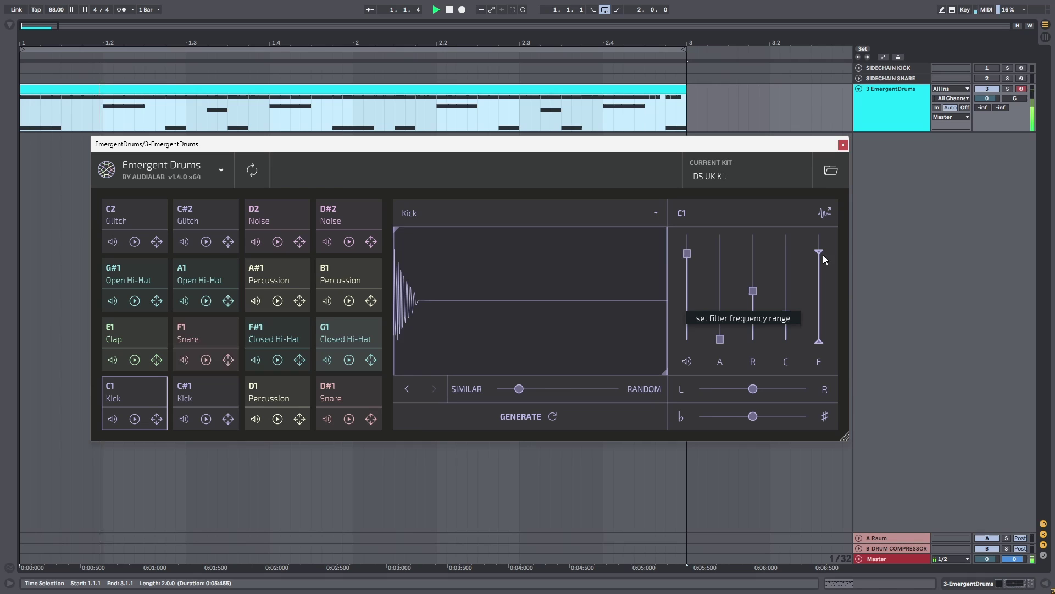
Step: Lower the top of the C1 kick's filter frequency range to 209.9 Hz
mouse_move(819, 251)
mouse_move(819, 251)
left_mouse_down()
mouse_move(823, 289)
mouse_move(823, 270)
left_mouse_up()
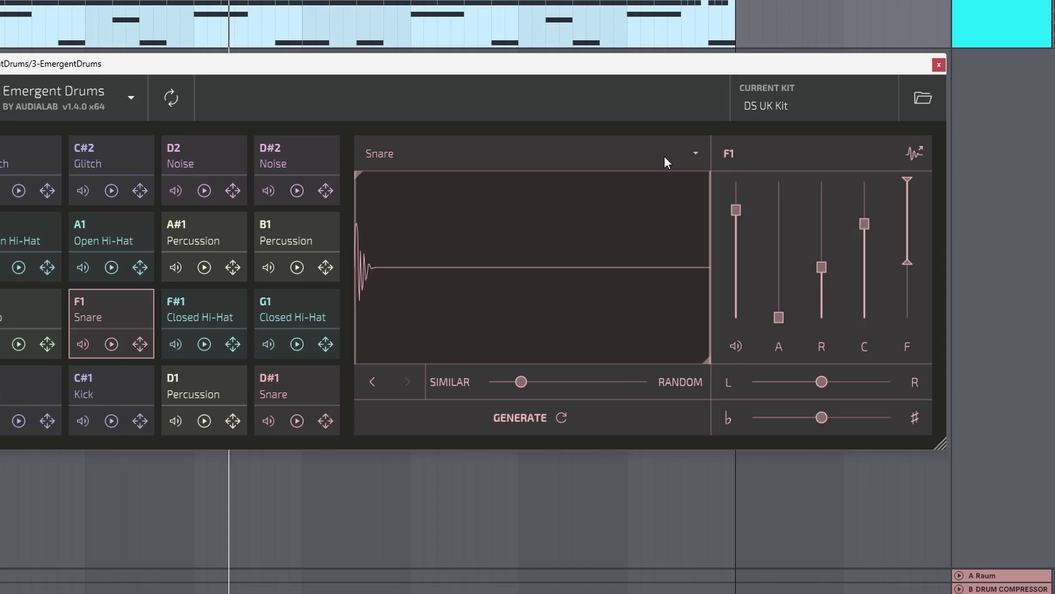
Step: Review the F1 pad's category, note and kit lists without changing anything
left_click(632, 214)
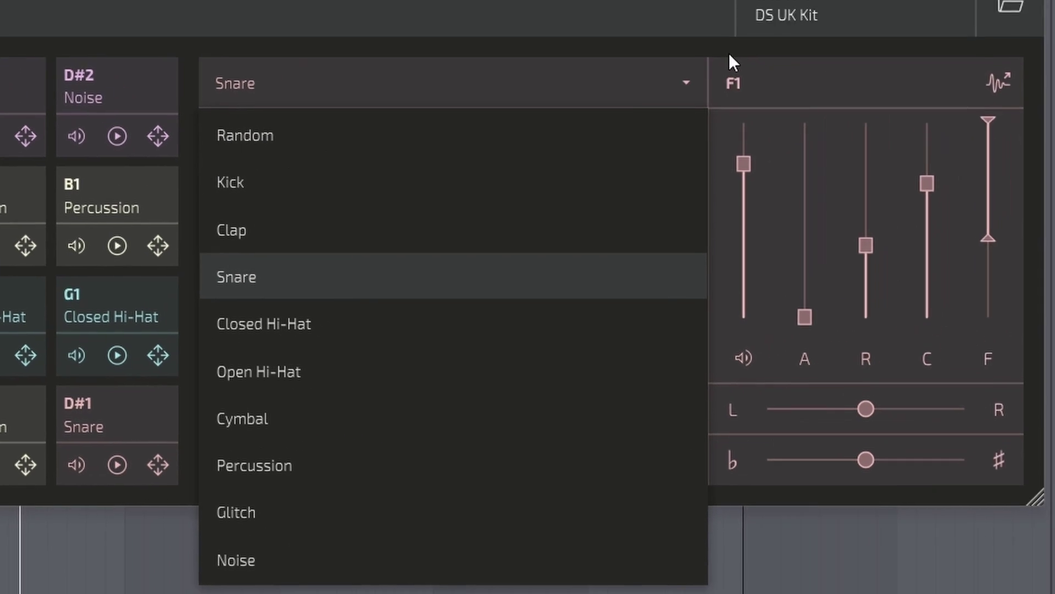
left_click(817, 43)
left_click(817, 43)
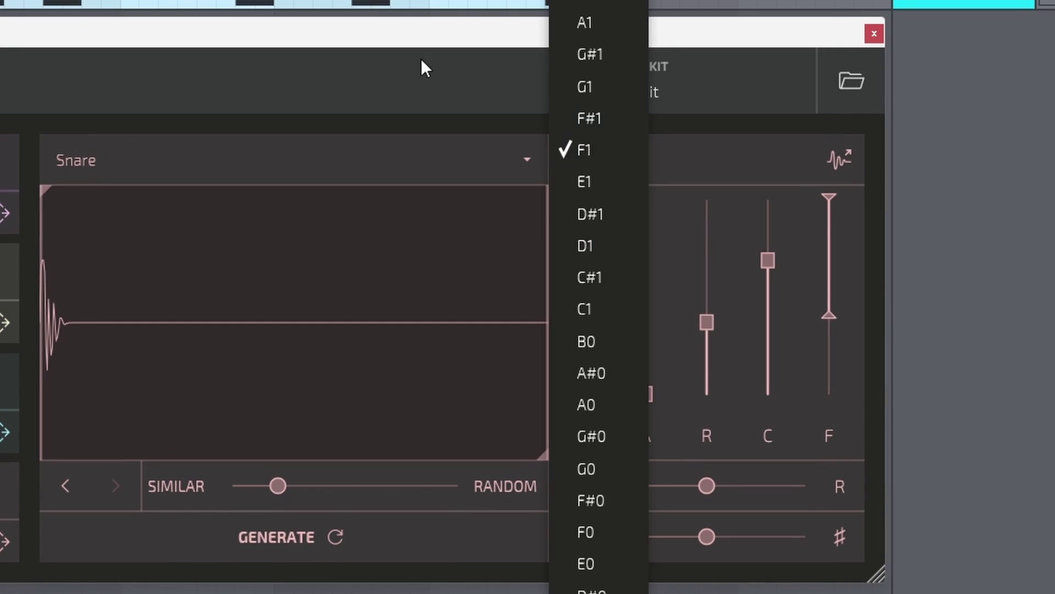
left_click(659, 80)
left_click(659, 82)
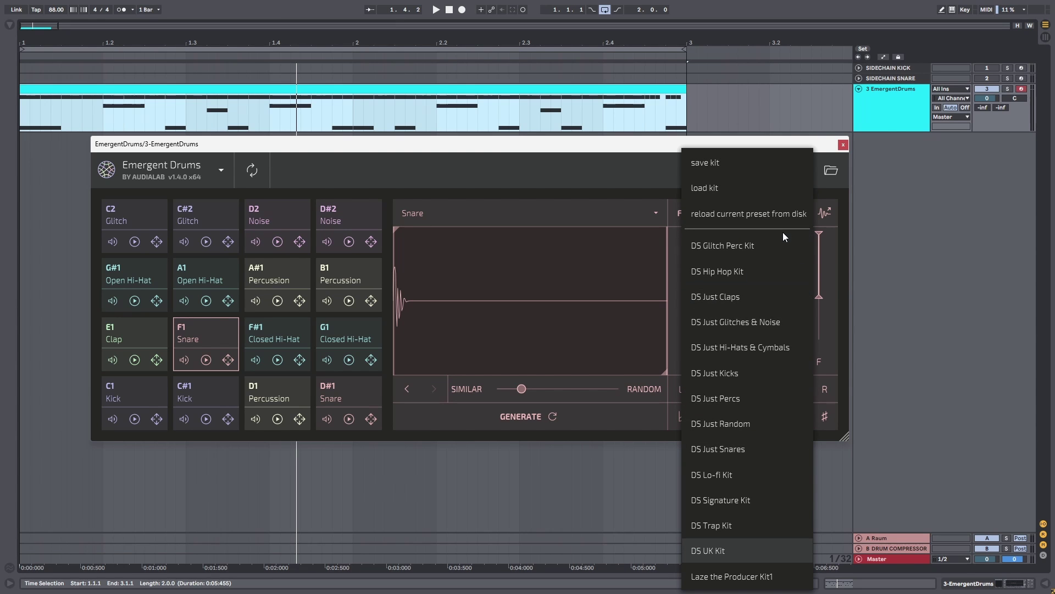
left_click(672, 159)
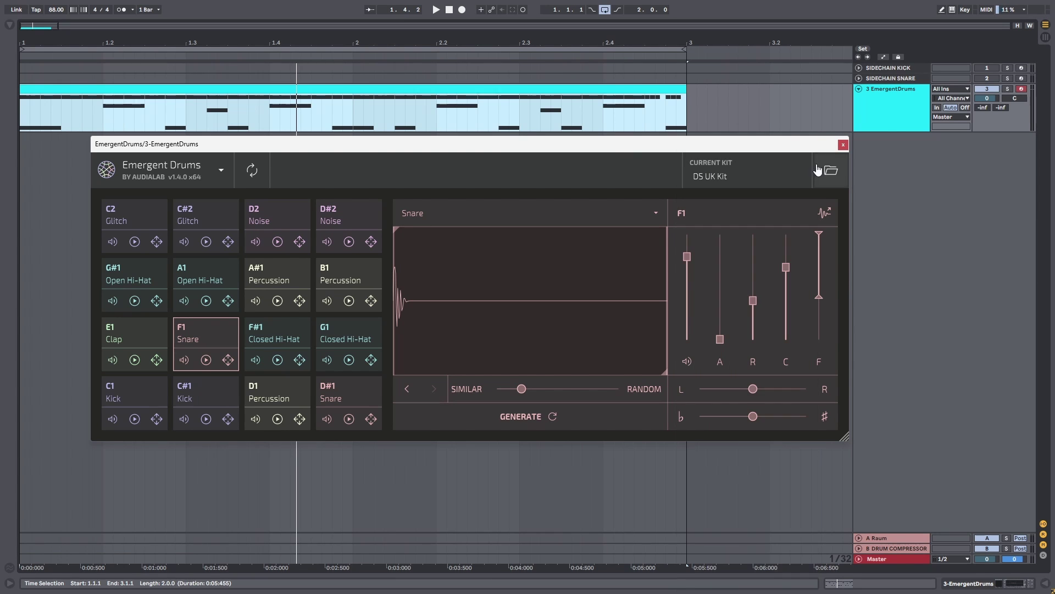
Step: Set Emergent Drums' output routing to multi from the plugin's main menu, then recheck it
left_click(265, 171)
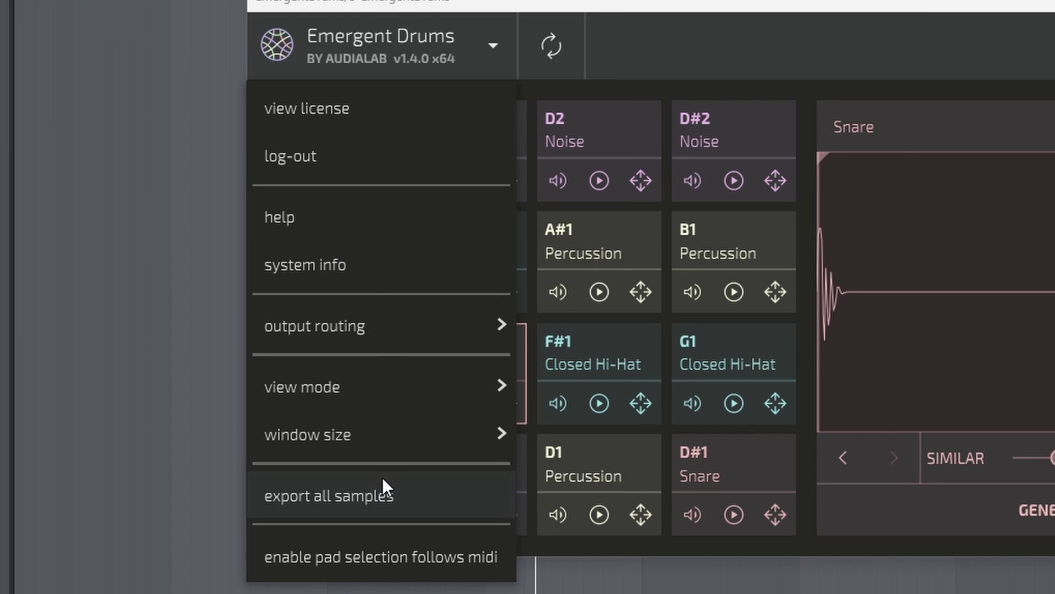
mouse_move(384, 434)
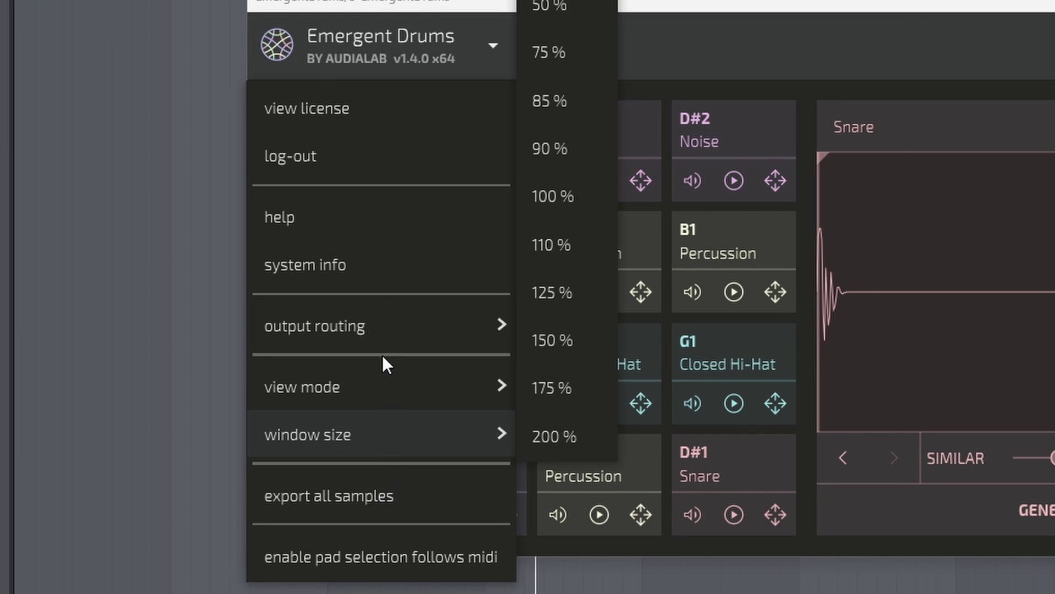
mouse_move(390, 319)
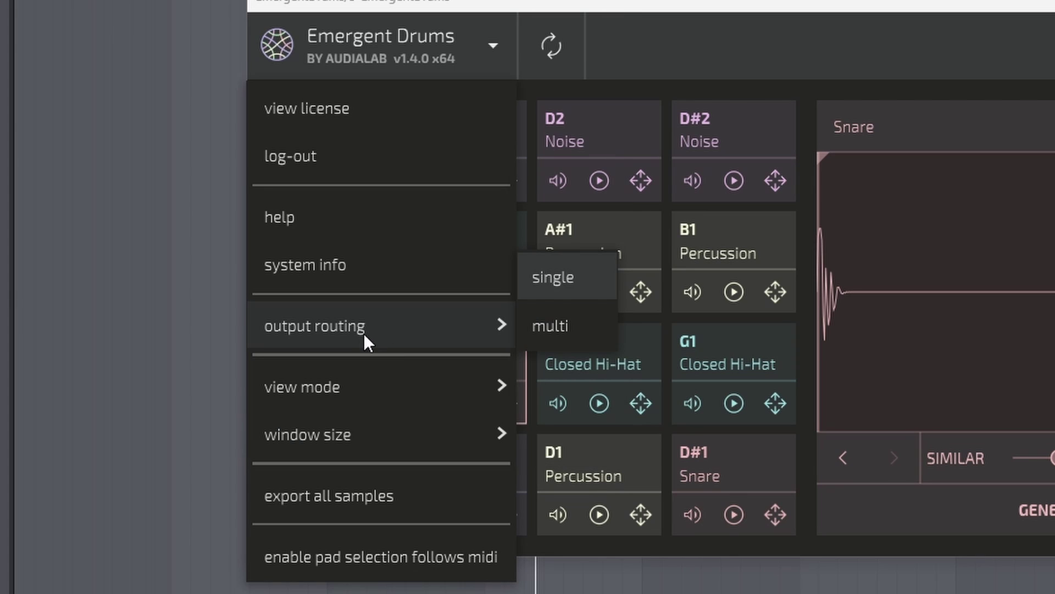
left_click(568, 323)
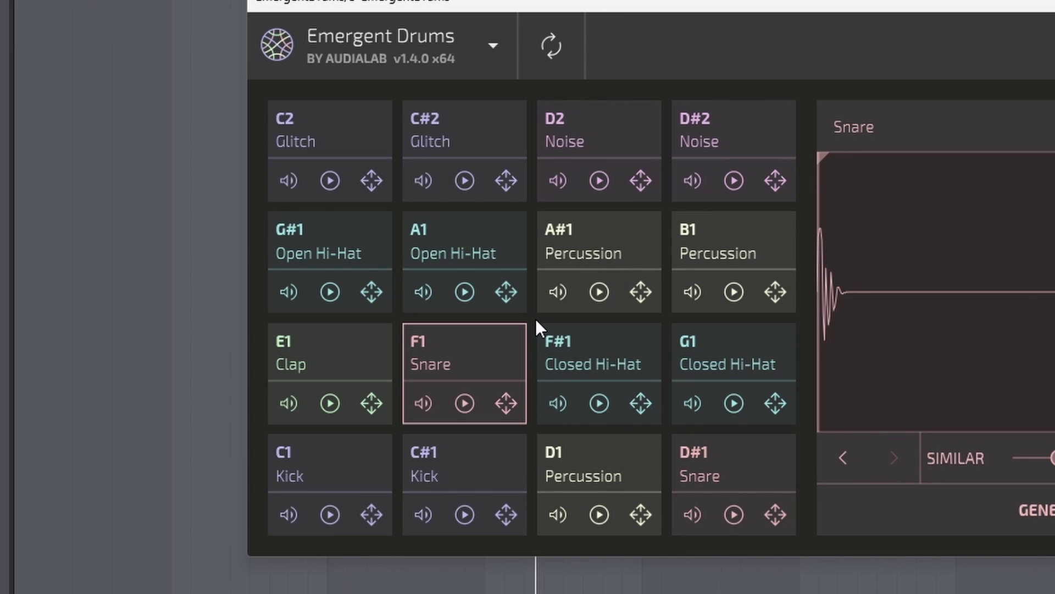
left_click(427, 40)
mouse_move(403, 332)
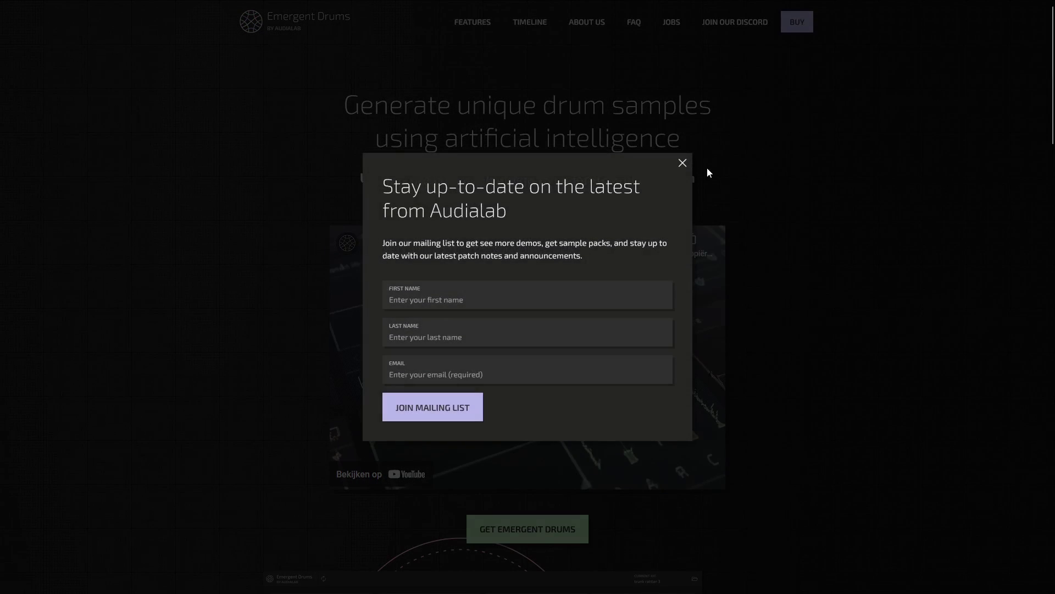
Step: Close the mailing-list popup, visit the BUY section, and select then deselect its heading
left_click(683, 164)
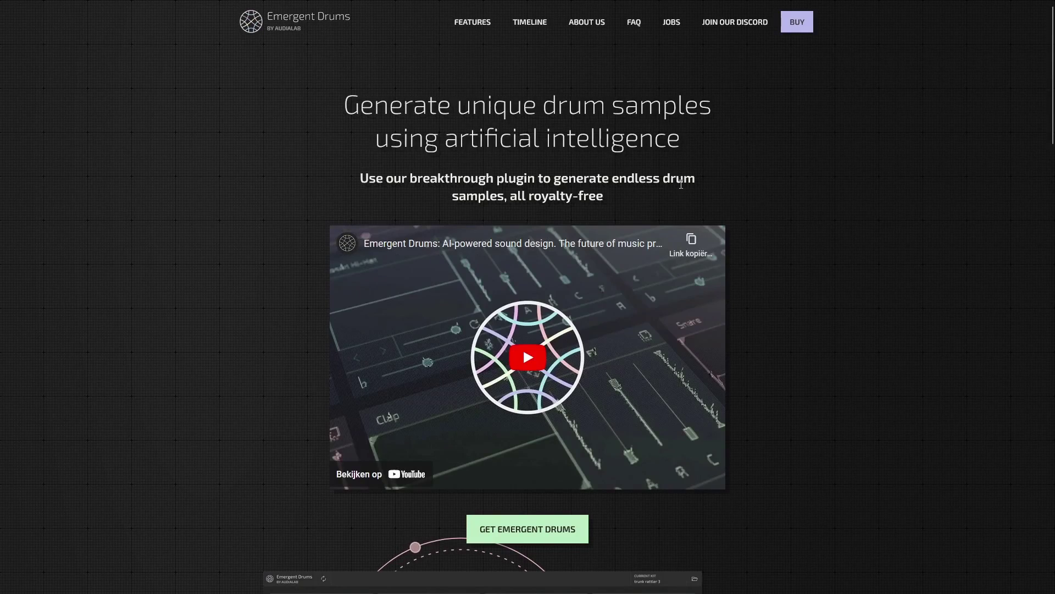
left_click(797, 23)
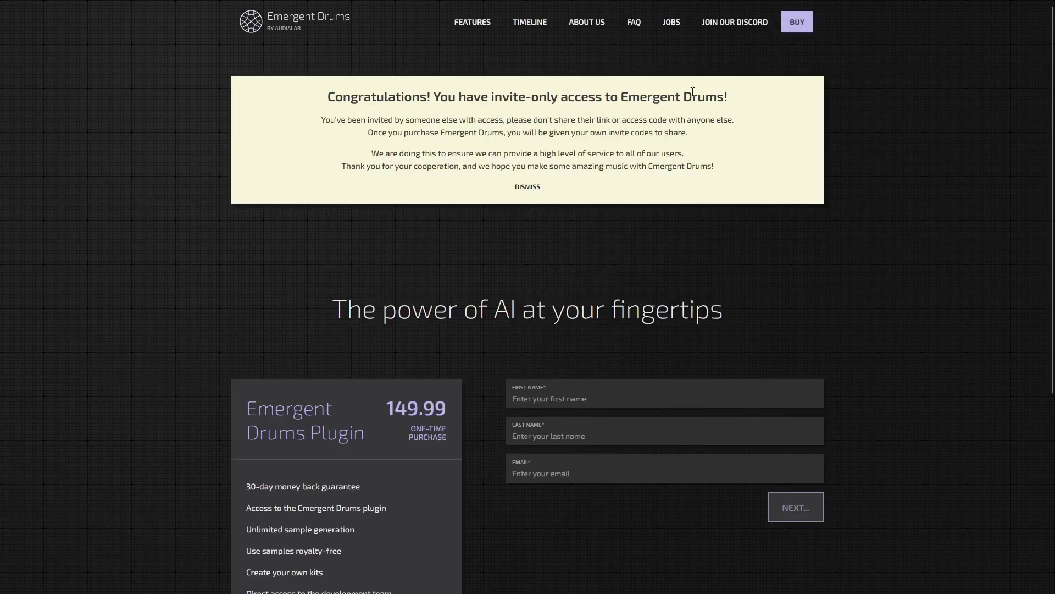
left_click_drag(328, 97, 800, 99)
left_click(864, 102)
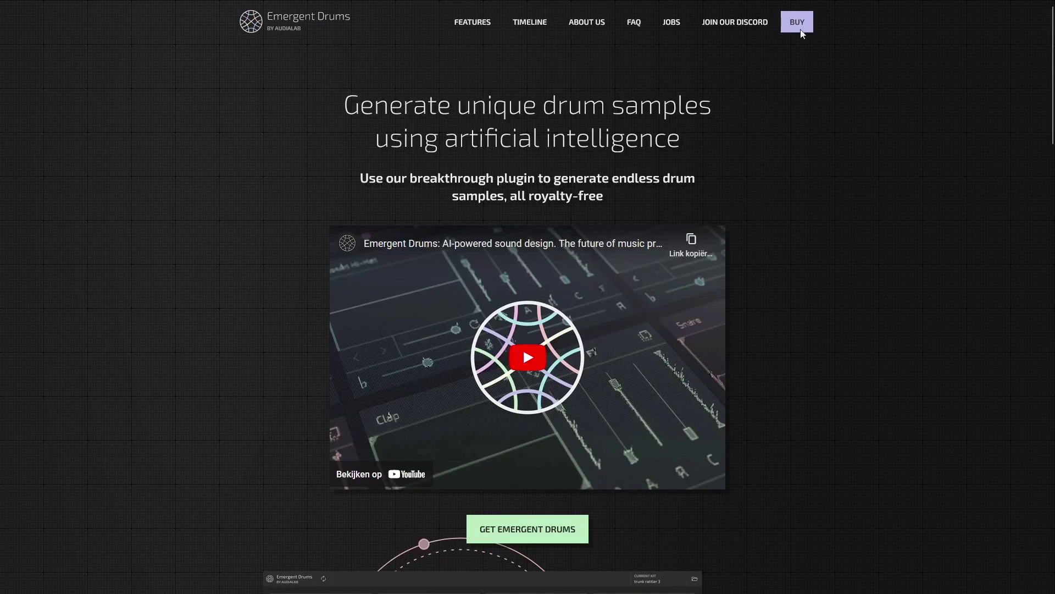
Step: Open the BUY purchase page and scroll through its $149.99 one-time offer
left_click(797, 22)
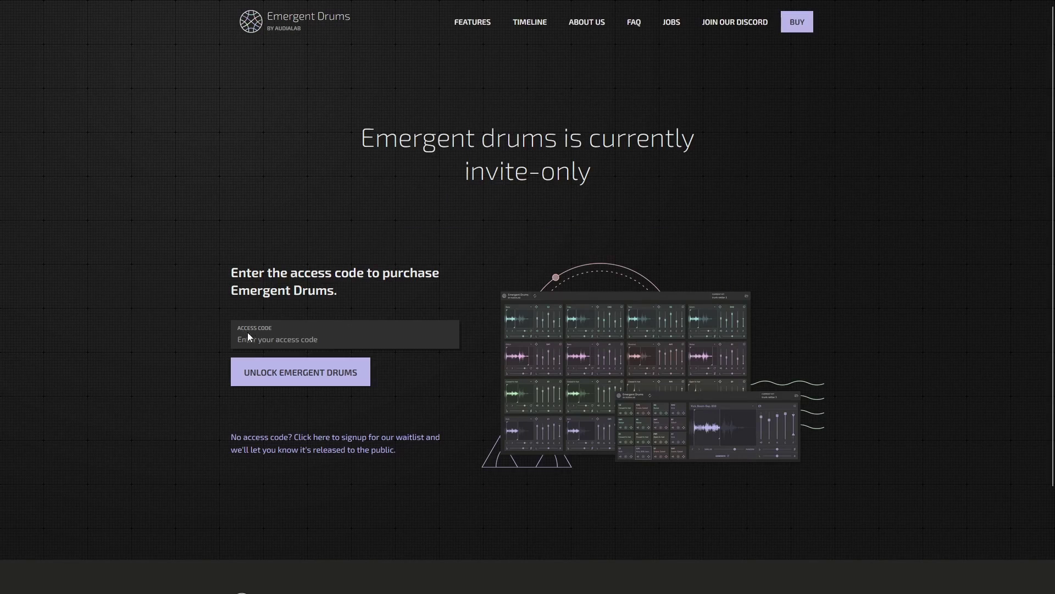
key("alt+Tab")
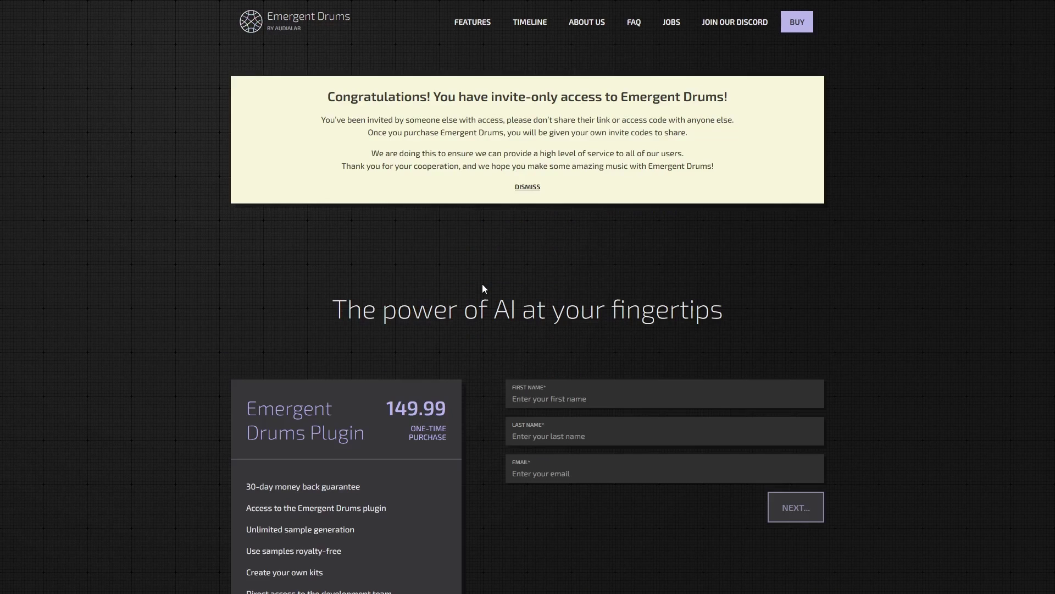
scroll(360, 218, "down", 3)
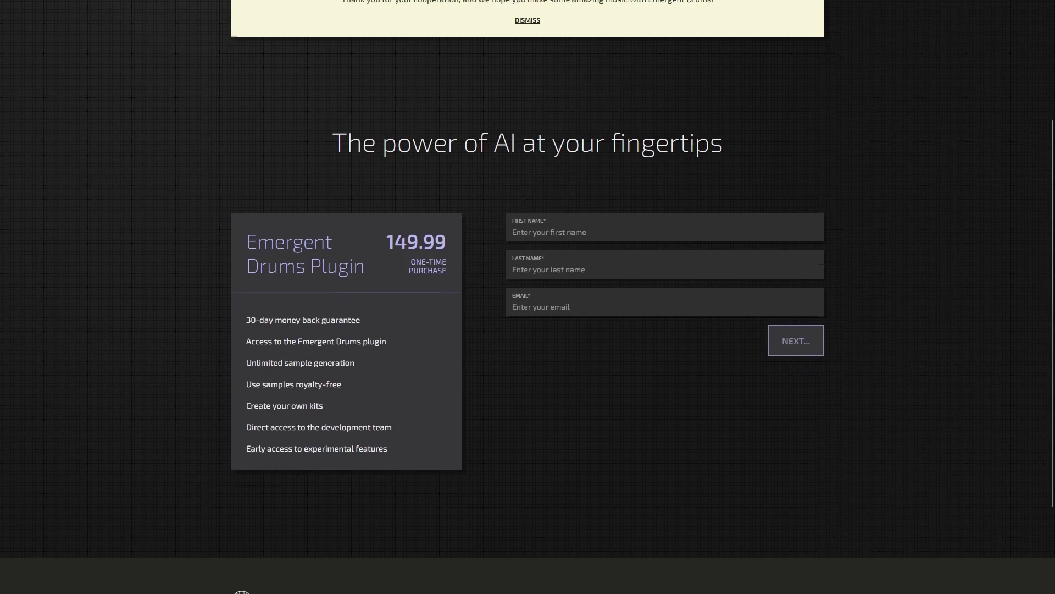
scroll(548, 225, "up", 3)
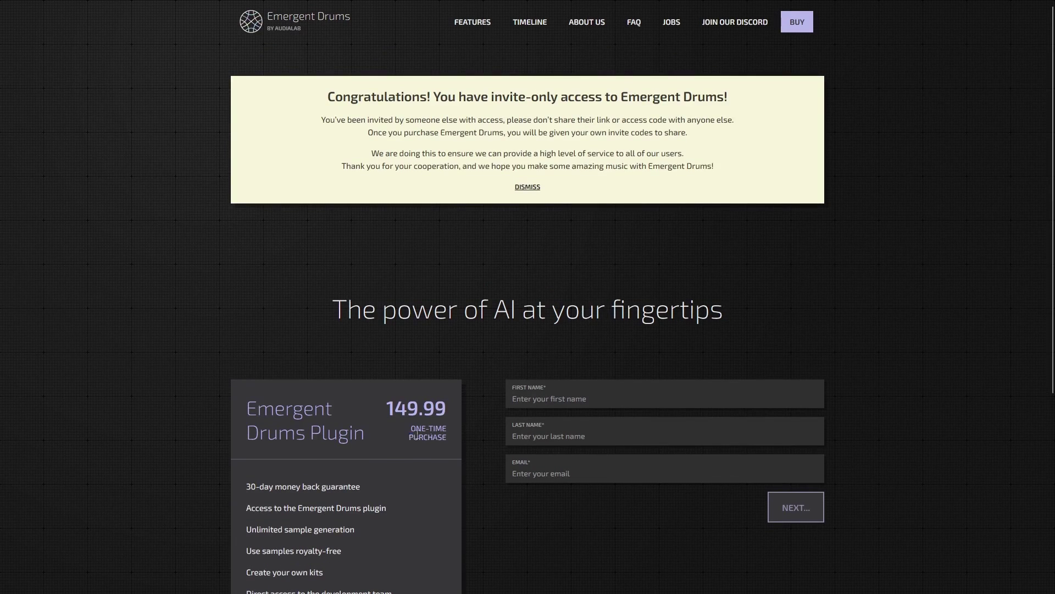